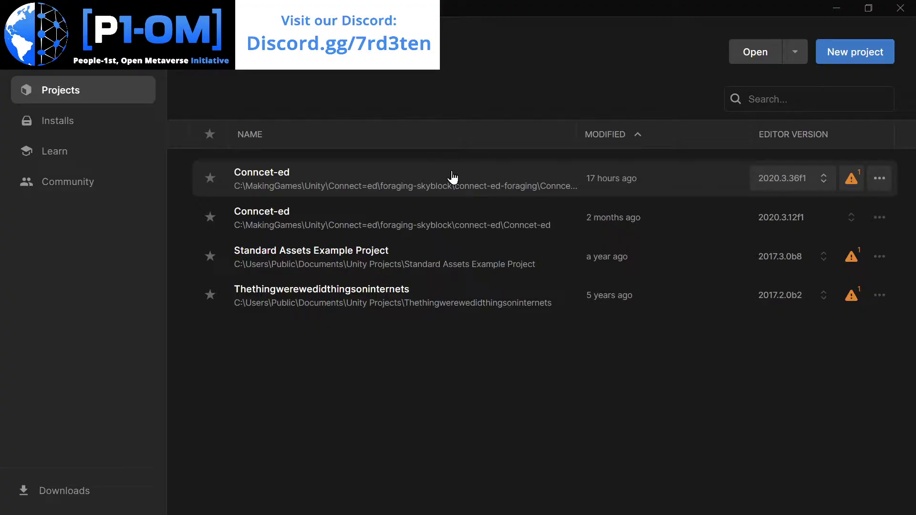
Step: Try opening the Conncet-ed project, dismiss the missing-editor notice, and check the installed editors
left_click(422, 178)
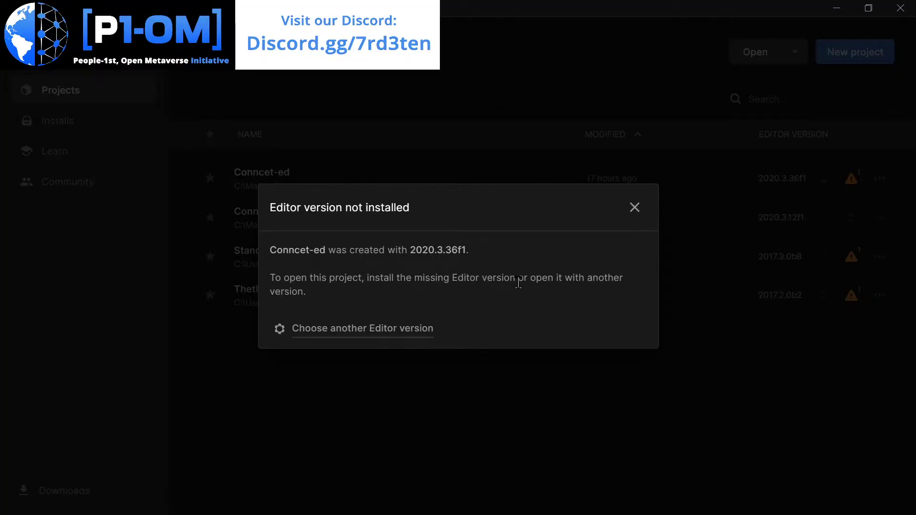
left_click(635, 208)
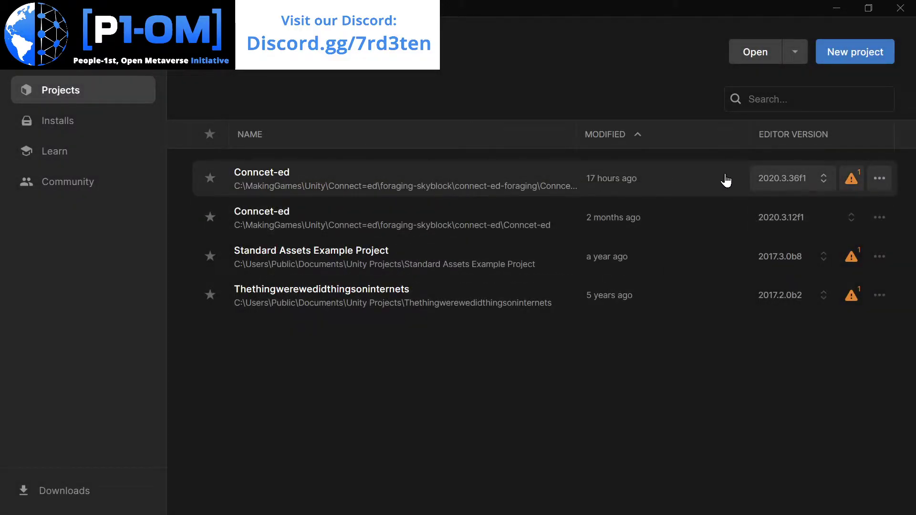
left_click(125, 130)
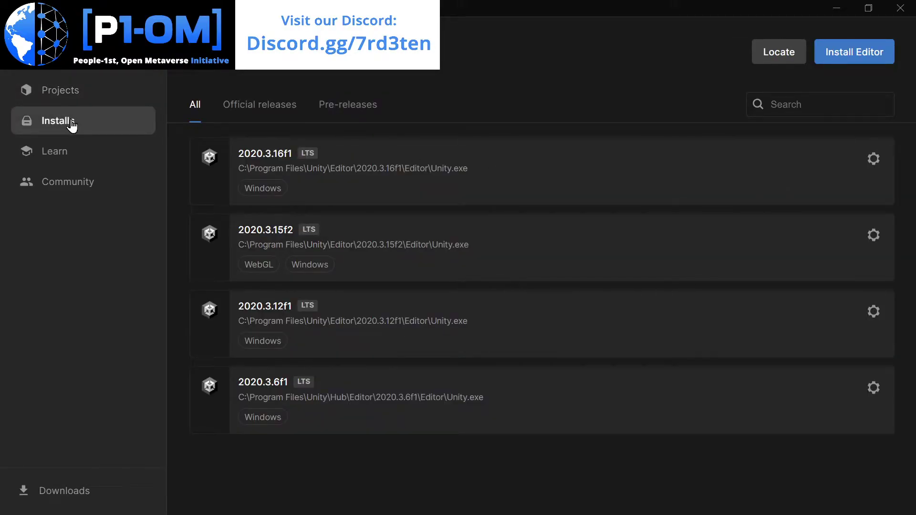
left_click(69, 99)
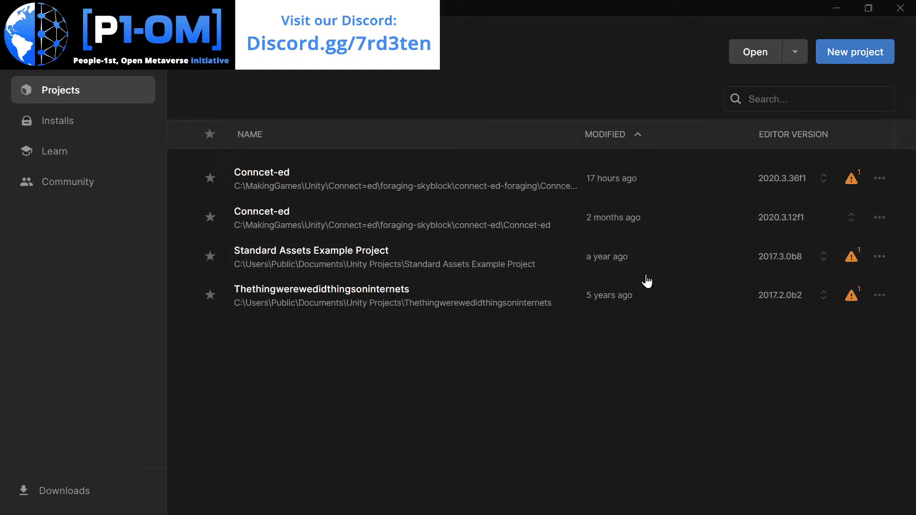
left_click(79, 138)
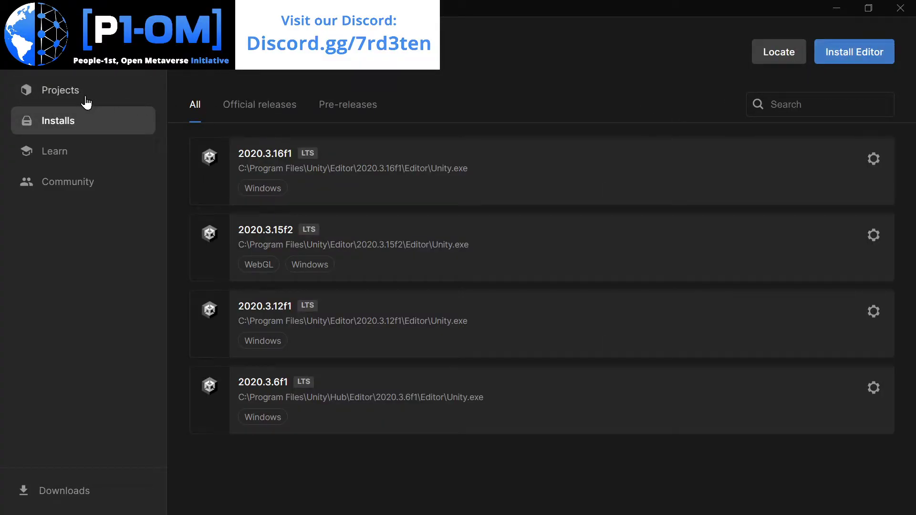
left_click(83, 96)
Step: Note the project's required editor 2020.3.36f1, then start a new editor install from Installs
left_click(404, 180)
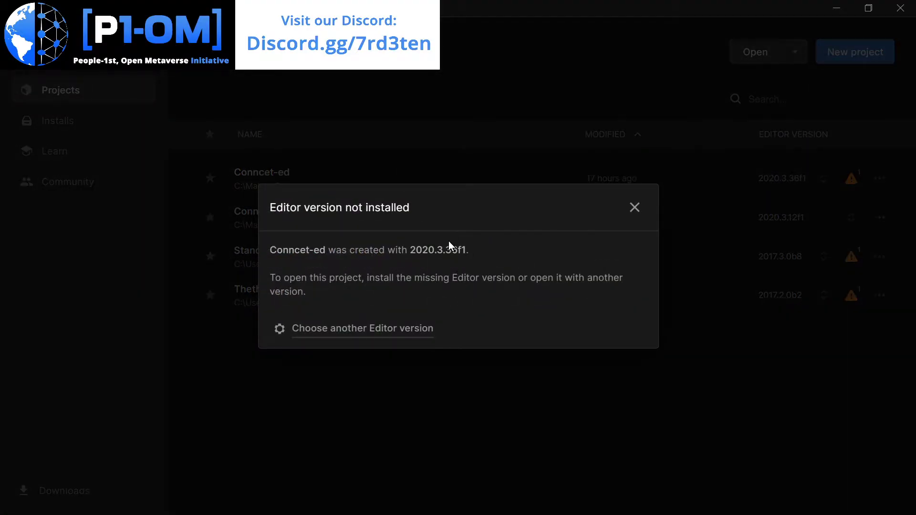
left_click_drag(410, 250, 514, 246)
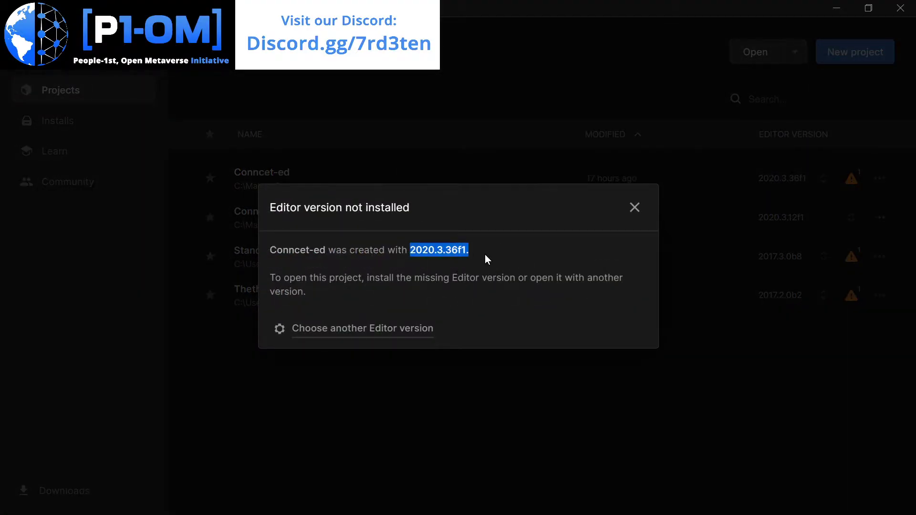
left_click(730, 271)
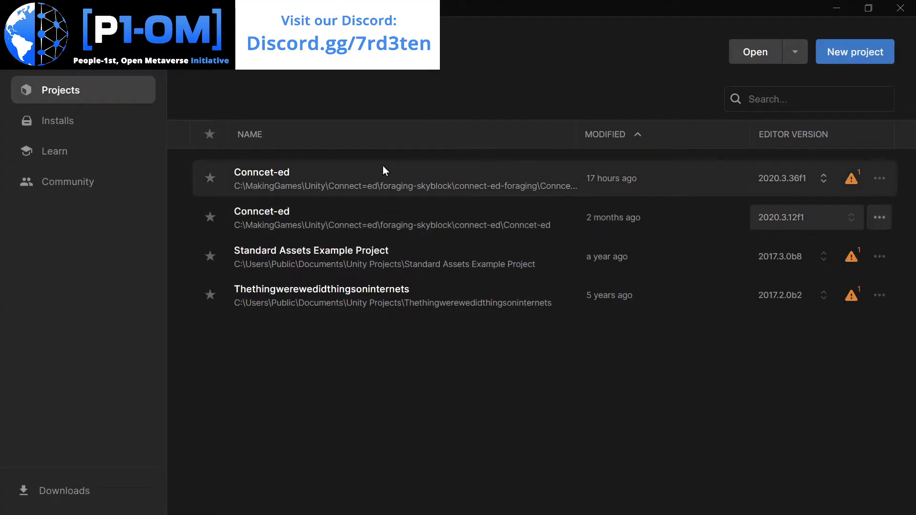
left_click(85, 124)
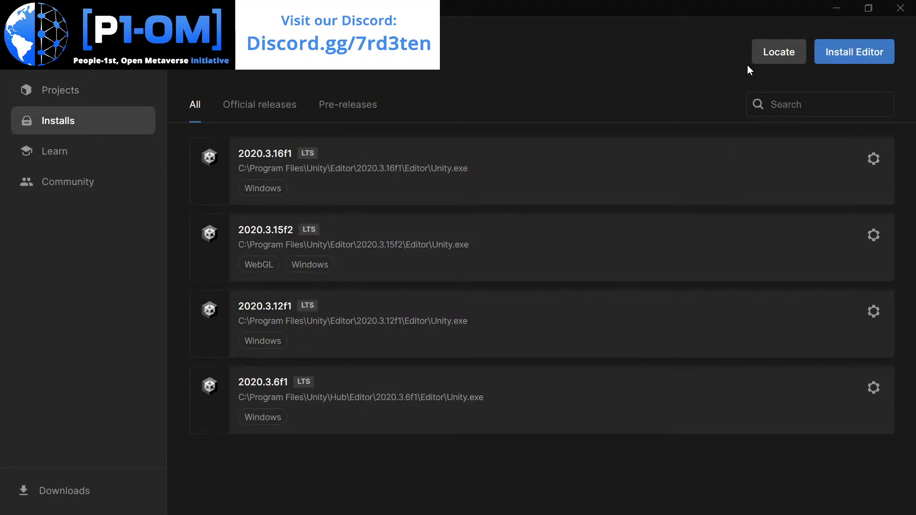
left_click(875, 52)
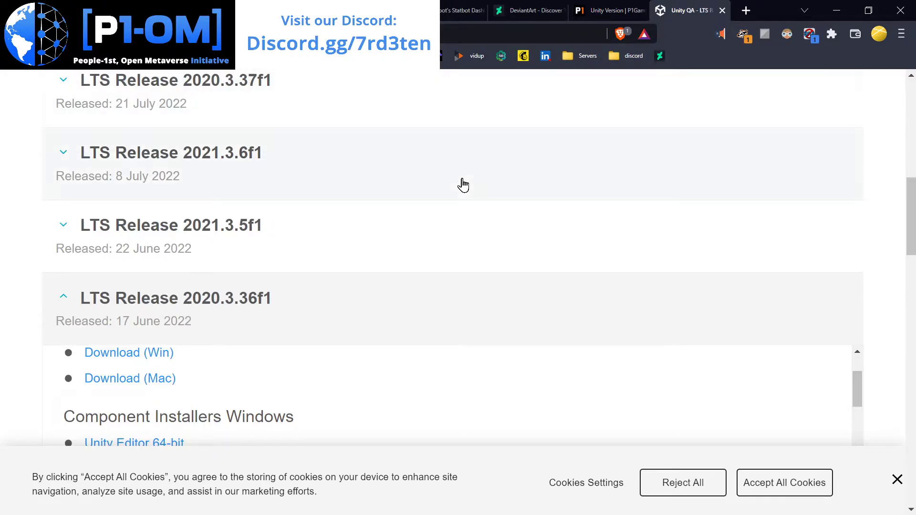
Step: Hand the LTS Release 2020.3.36f1 download over to Unity Hub from the LTS Releases page
scroll(456, 184, "up", 5)
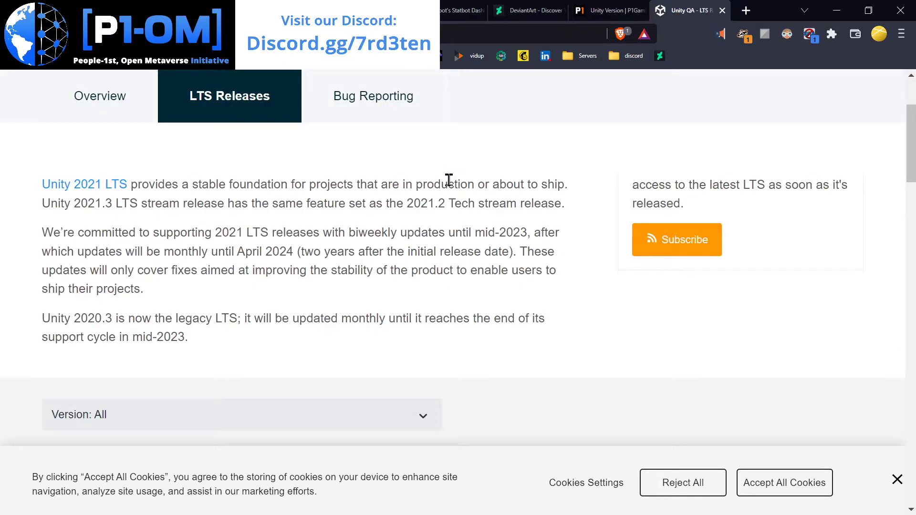
scroll(449, 180, "up", 3)
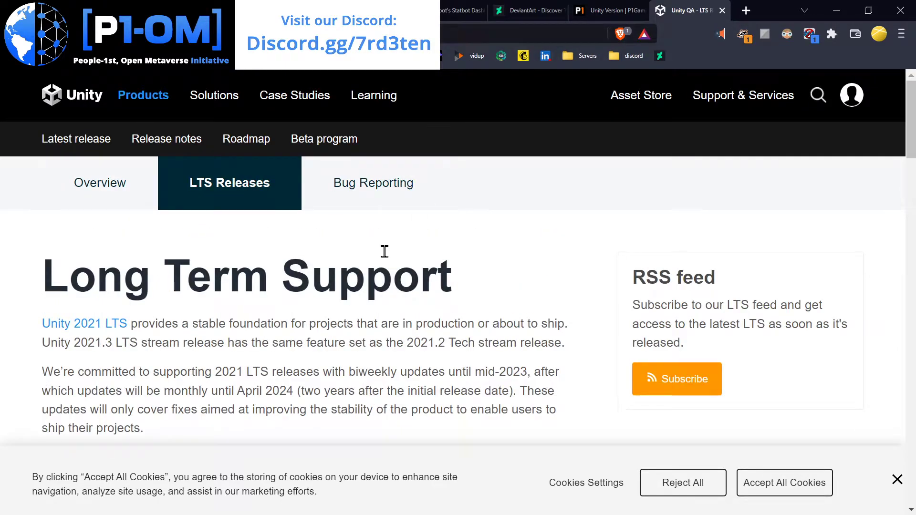
scroll(382, 251, "down", 10)
scroll(386, 254, "down", 3)
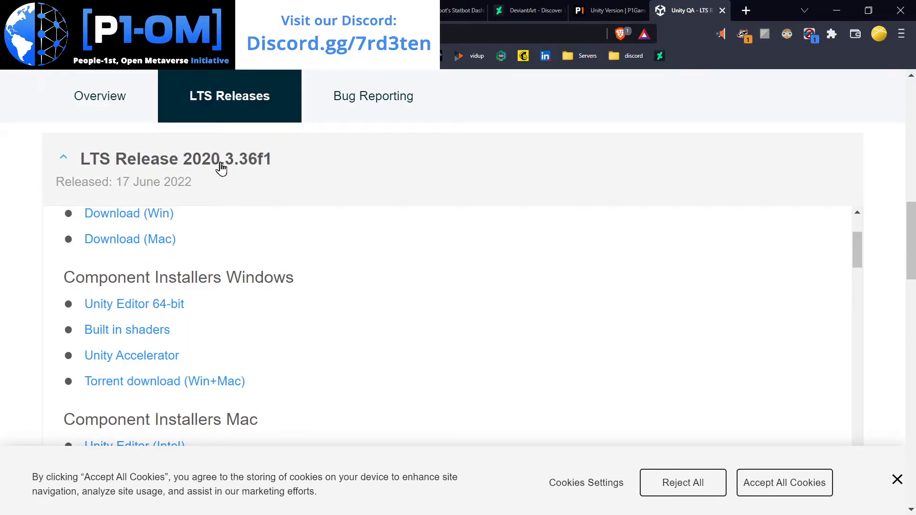
scroll(253, 171, "up", 3)
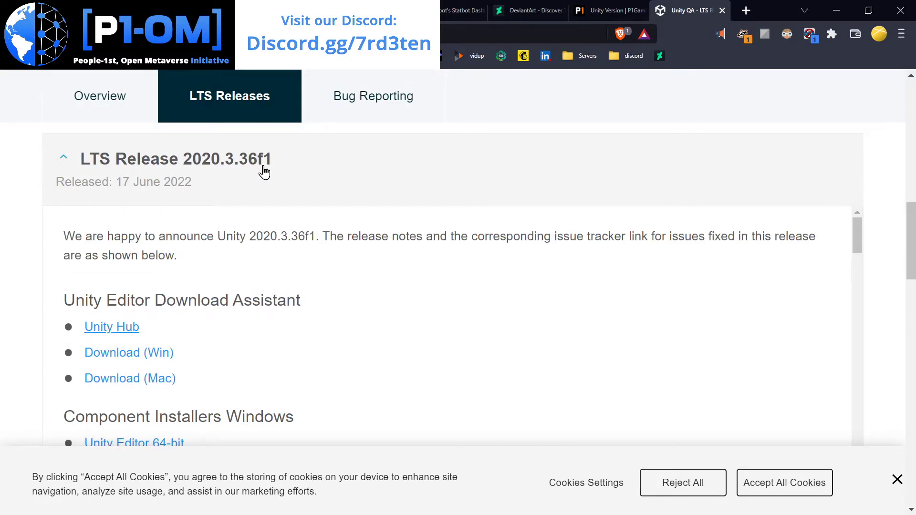
left_click(114, 331)
left_click(486, 151)
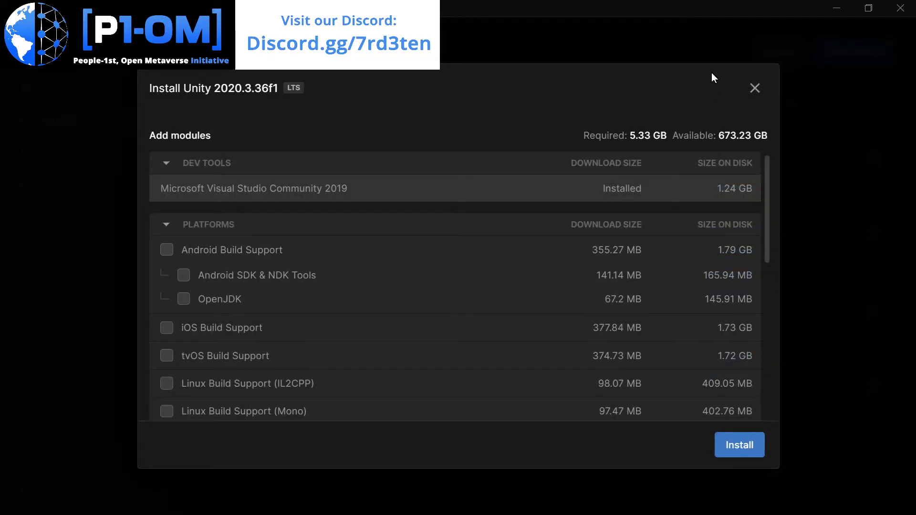
Step: Review the 2020.3.36f1 module list, then close both the module and editor-version dialogs
scroll(634, 346, "down", 8)
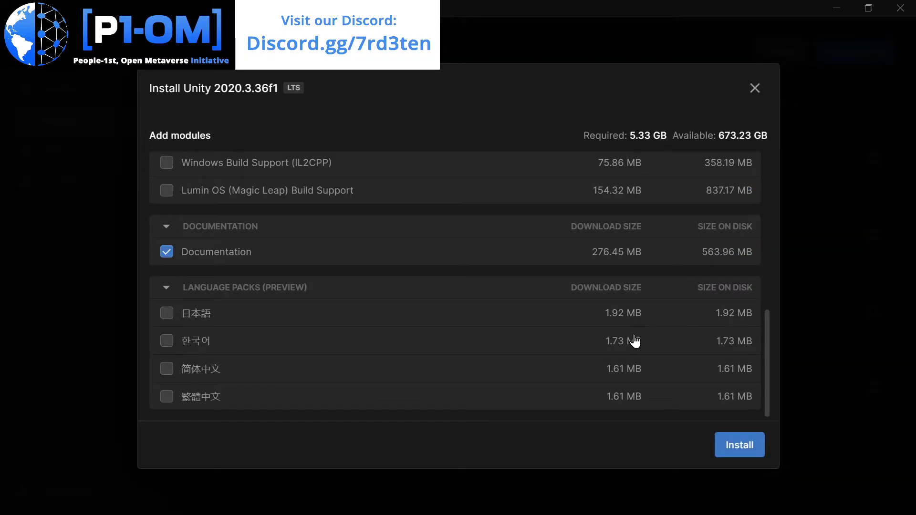
scroll(635, 343, "up", 10)
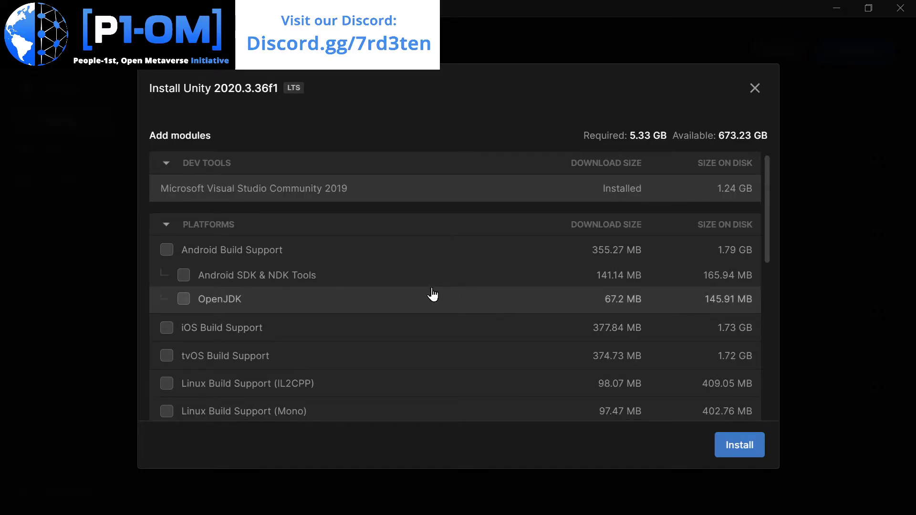
scroll(538, 310, "down", 6)
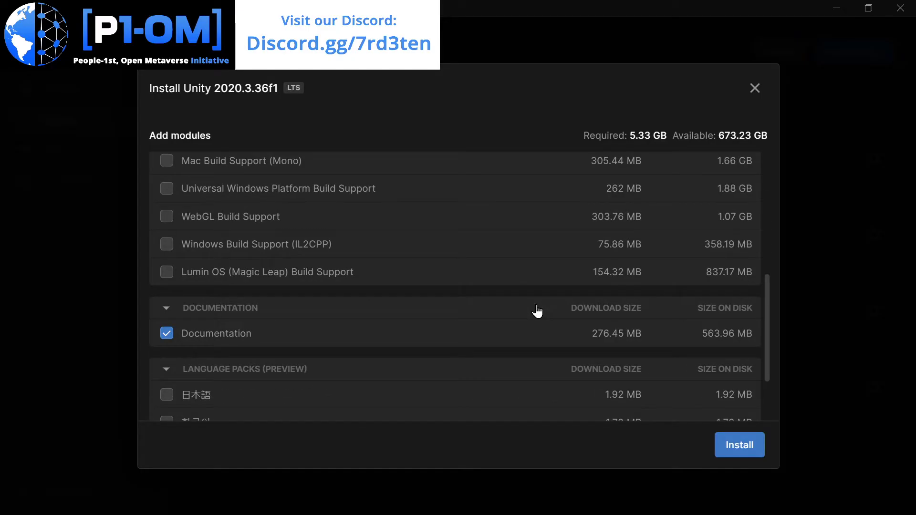
scroll(538, 310, "down", 2)
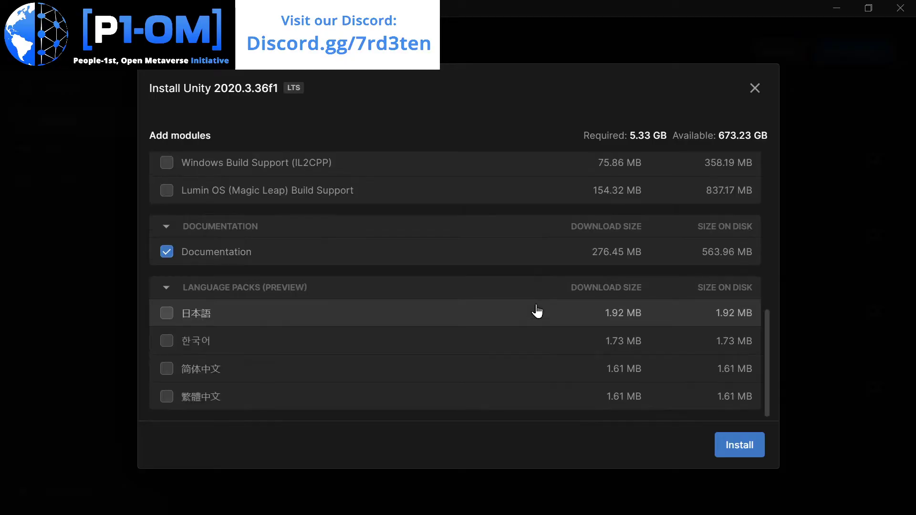
left_click(755, 89)
left_click(867, 281)
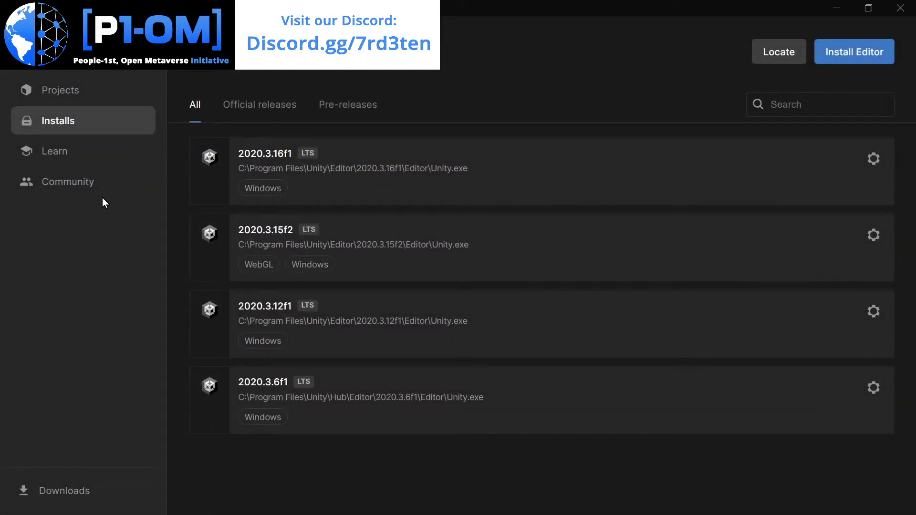
left_click(81, 94)
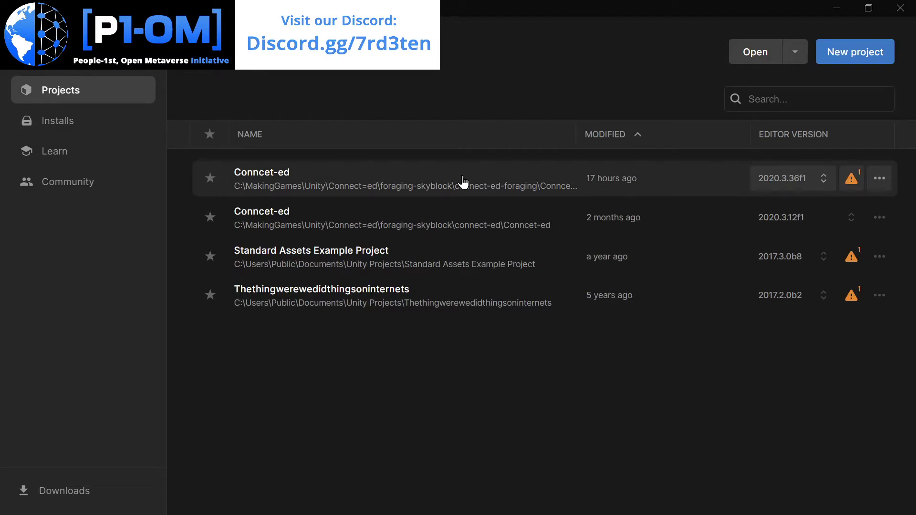
left_click(99, 126)
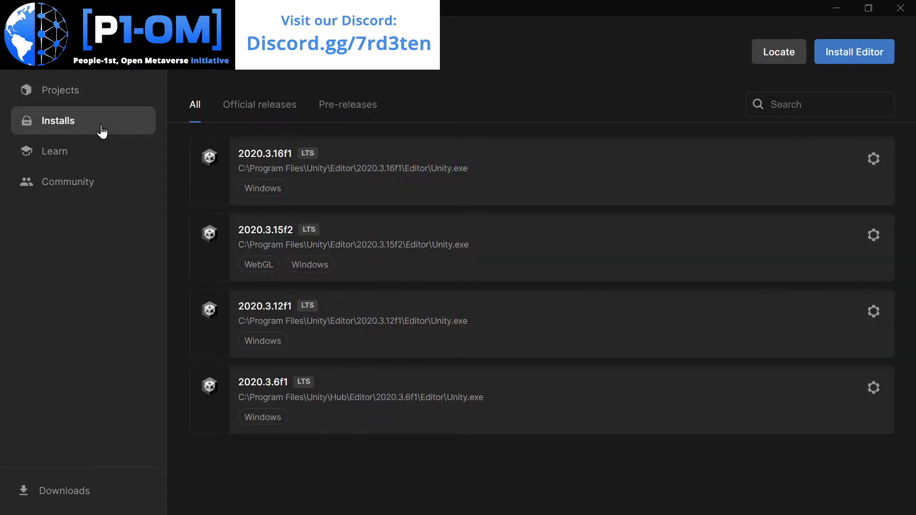
left_click(306, 159)
left_click(307, 159)
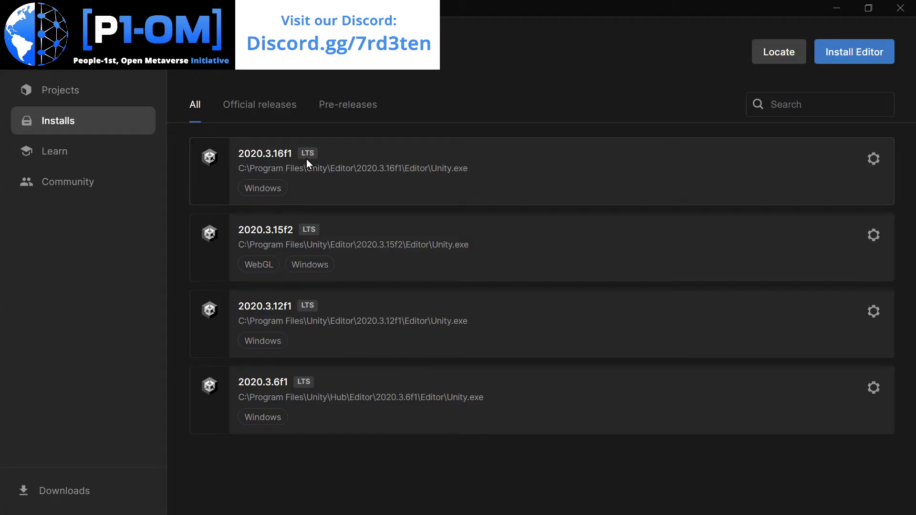
left_click(307, 157)
left_click(308, 158)
left_click(308, 157)
left_click(282, 154)
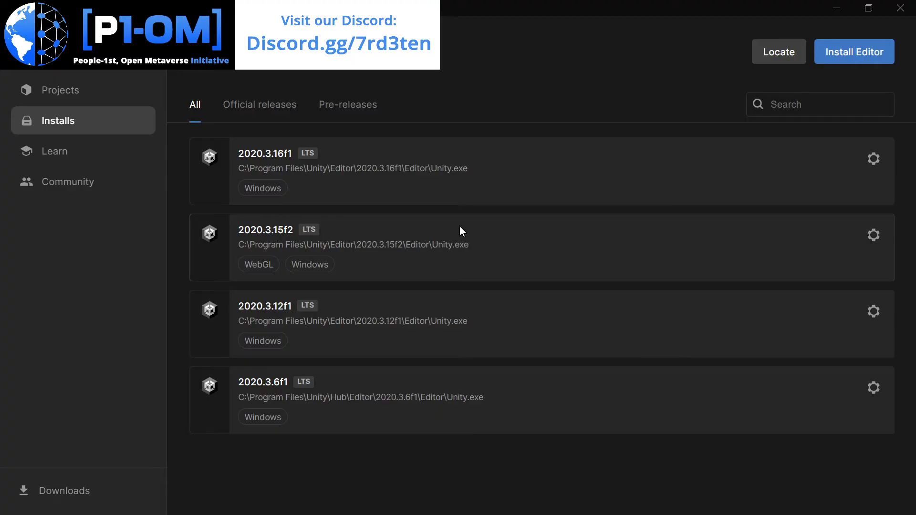
left_click(874, 56)
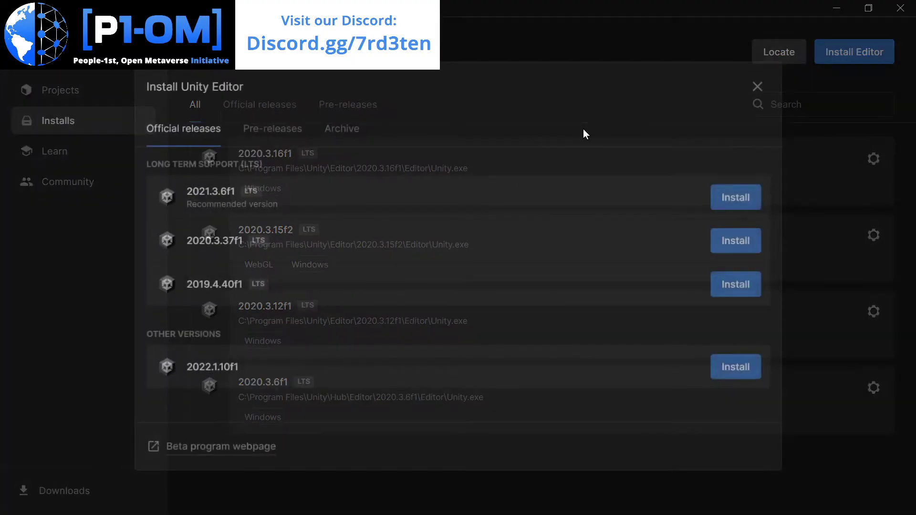
left_click(264, 129)
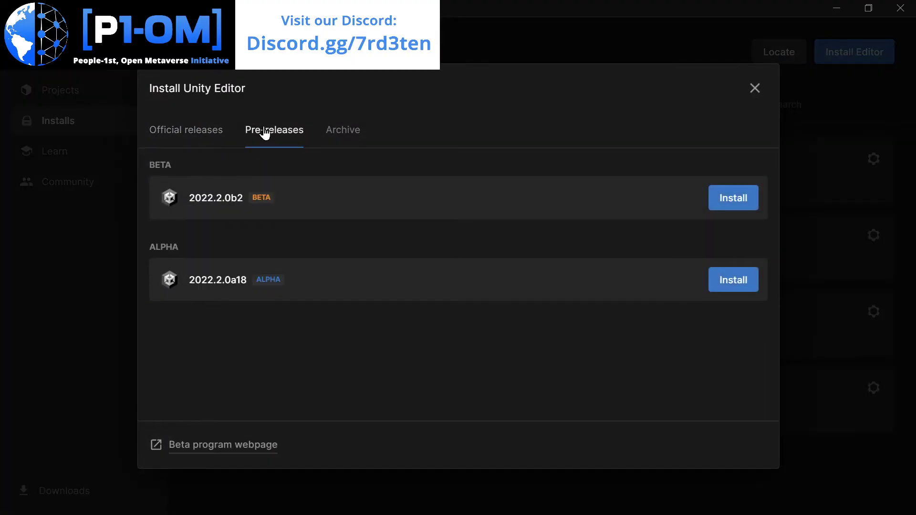
left_click(335, 132)
left_click(755, 88)
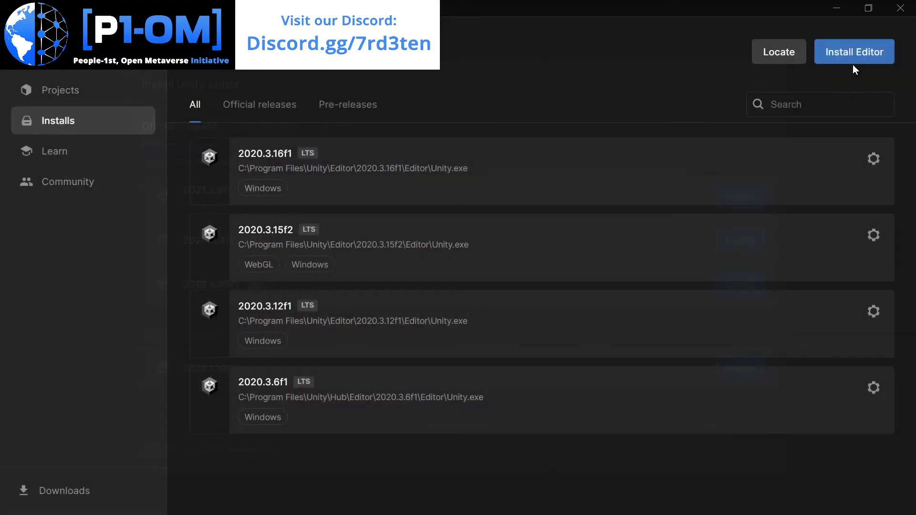
left_click(854, 52)
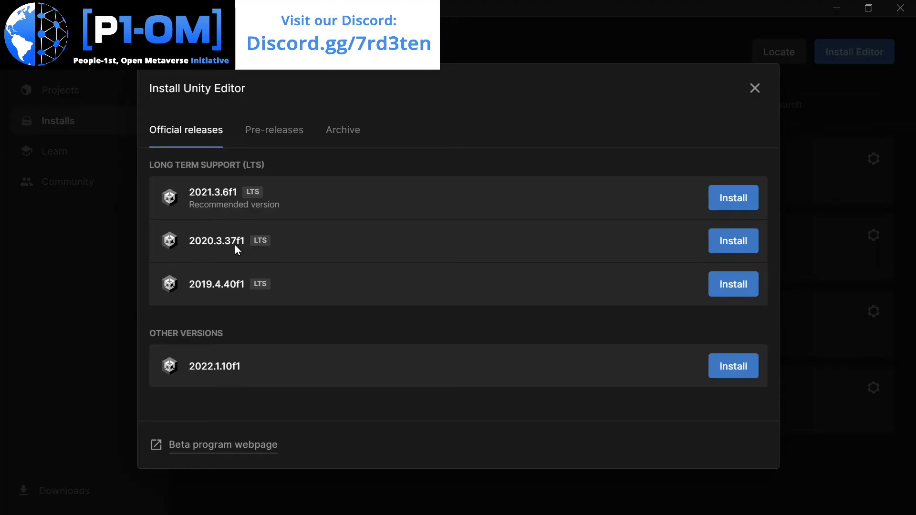
left_click_drag(224, 204, 311, 199)
left_click(222, 205)
left_click_drag(187, 208, 288, 204)
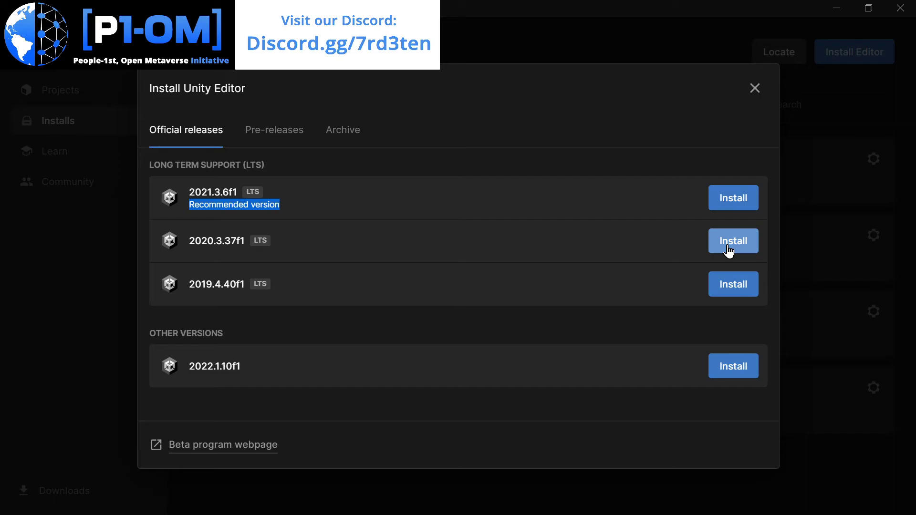
left_click(859, 148)
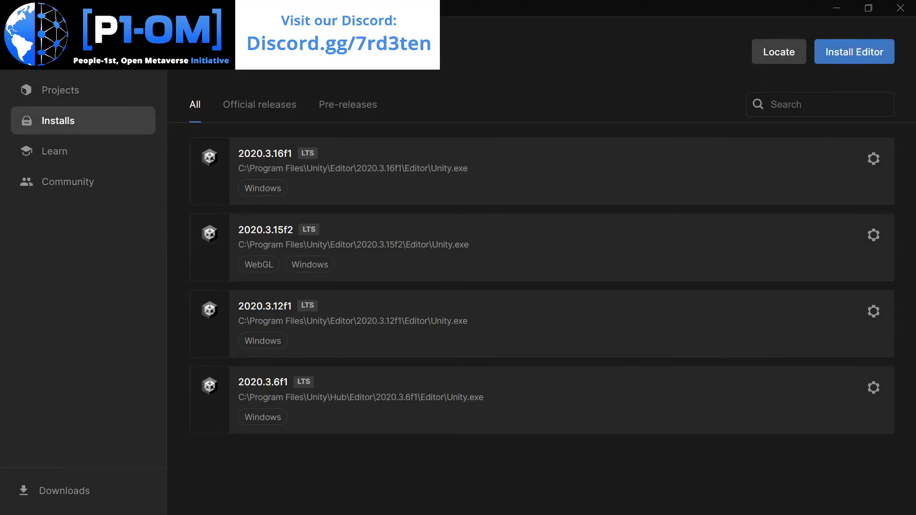
Step: Reopen the first Conncet-ed project and dismiss its missing 2020.3.36f1 editor notice
left_click(82, 90)
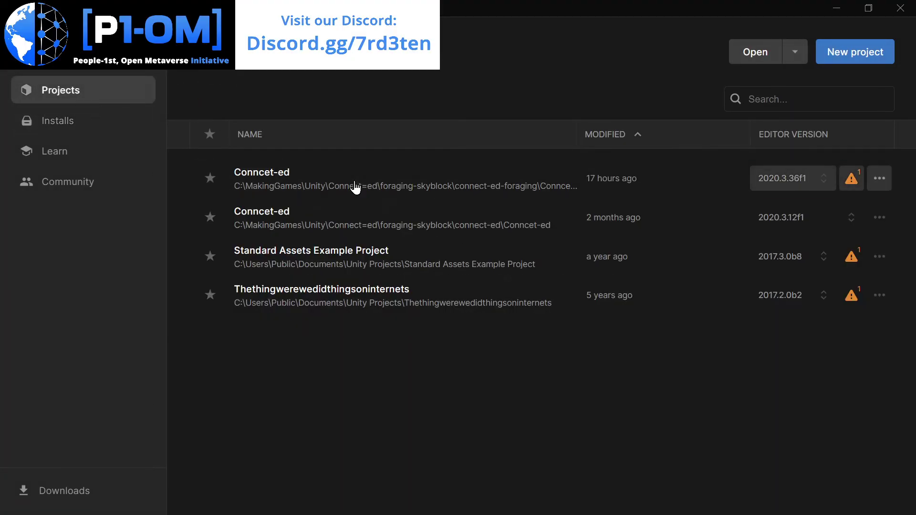
left_click(355, 186)
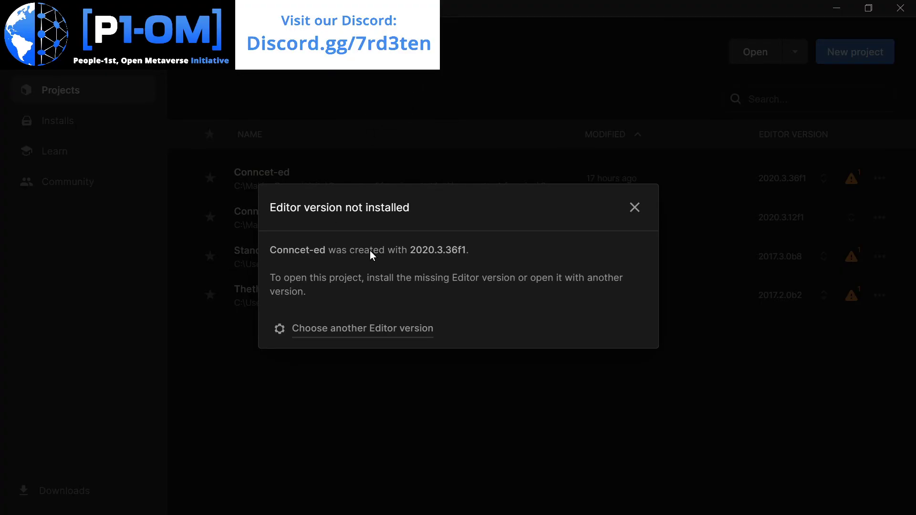
left_click(635, 209)
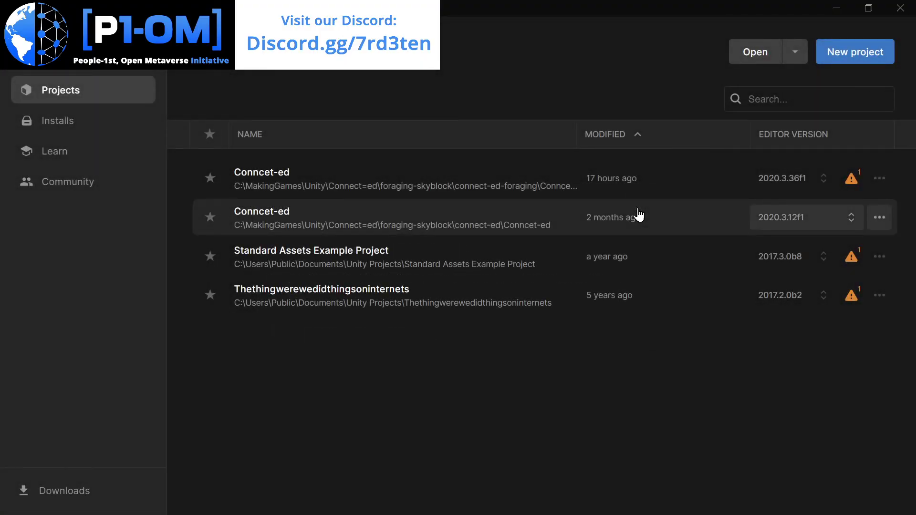